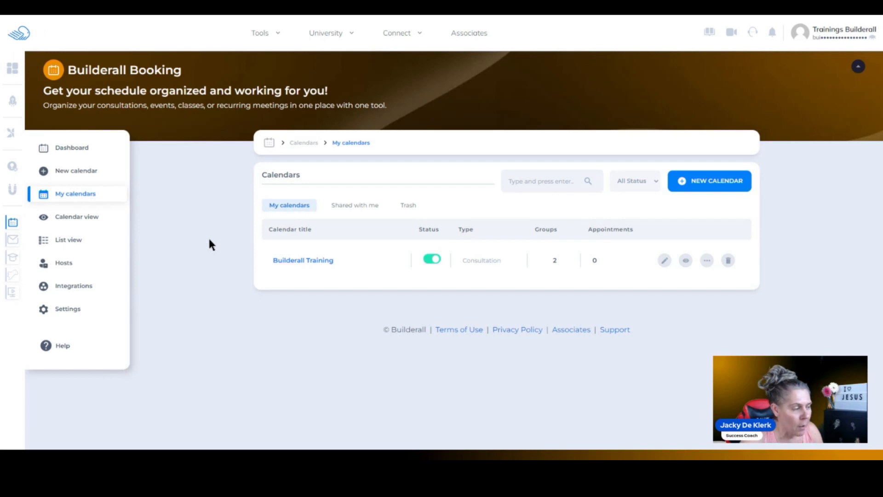
# - Open the Builderall Training calendar for editing
pyautogui.press('Tab')
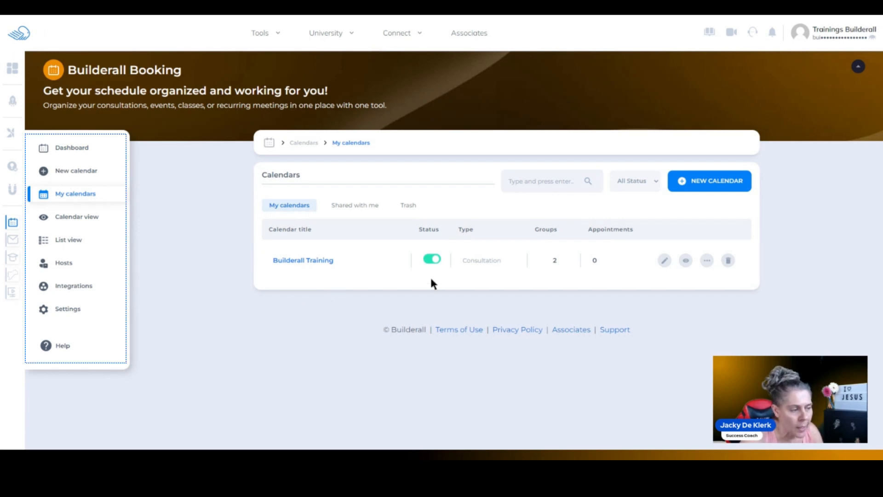
pyautogui.click(545, 263)
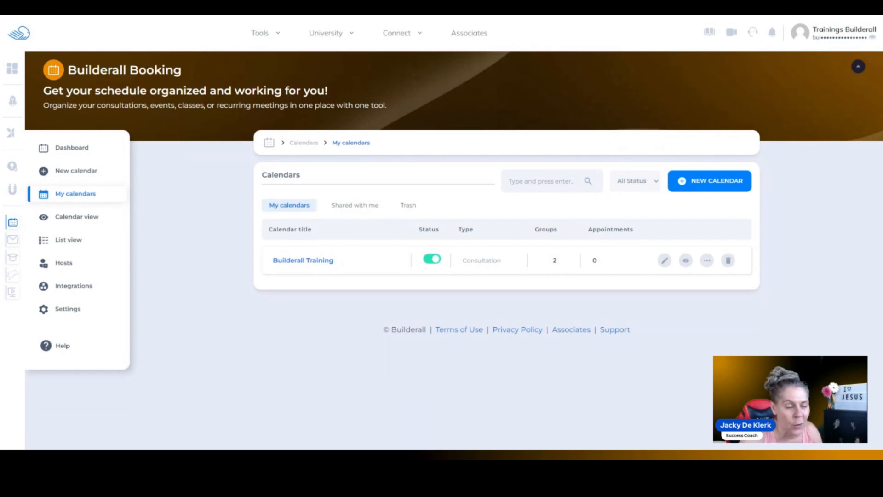
pyautogui.click(665, 261)
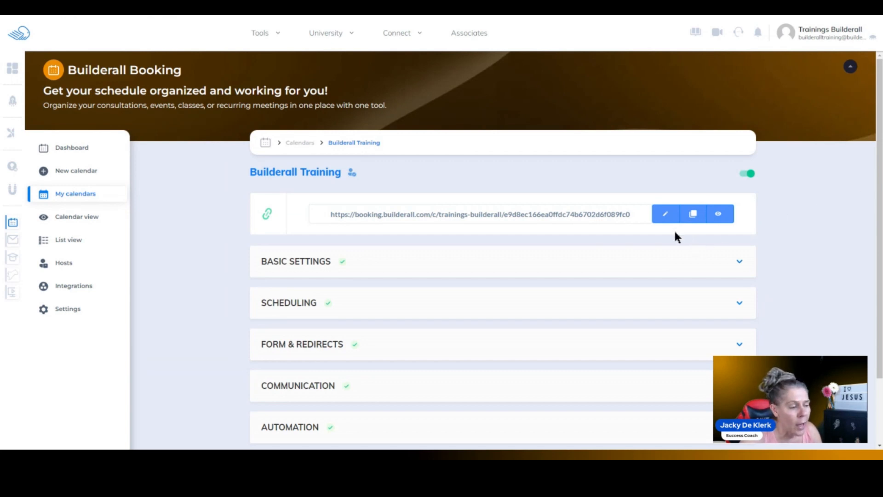
# - Review the scheduling settings of Group 1 and Group 2, and close the Scheduling section without saving
pyautogui.moveTo(876, 206); pyautogui.dragTo(880, 279)
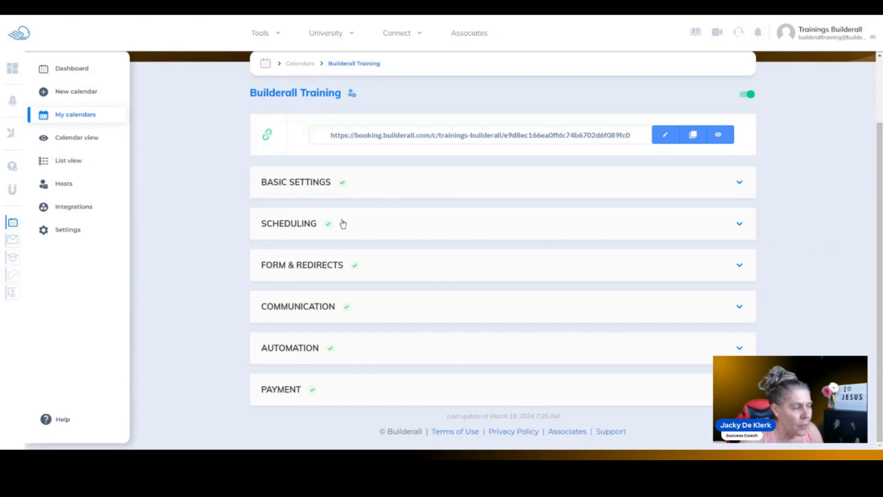
pyautogui.click(302, 224)
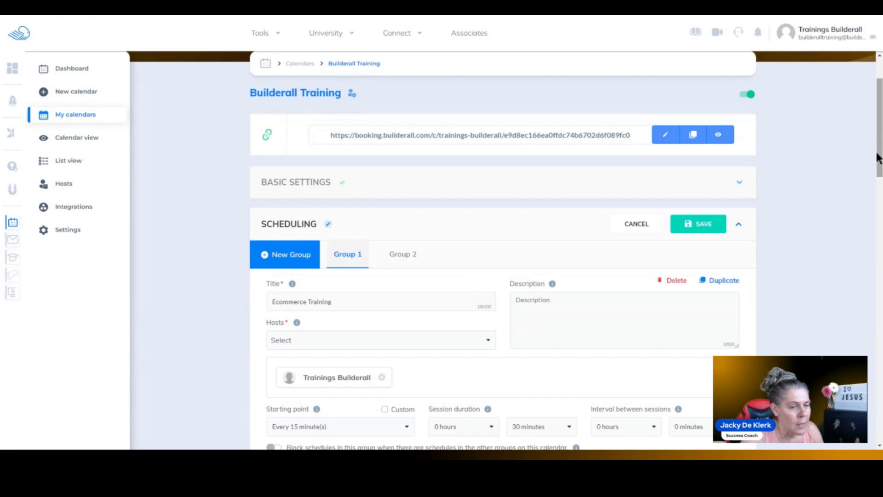
pyautogui.scroll(-2, 524, 180)
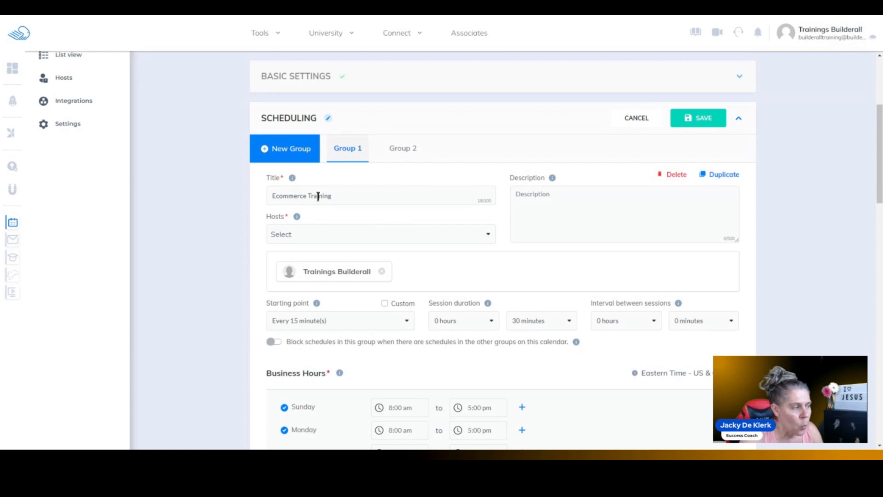
pyautogui.click(403, 150)
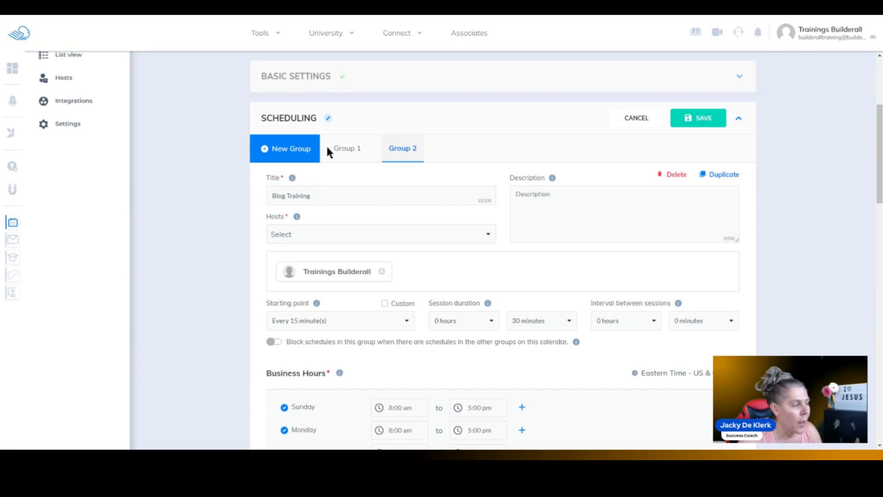
pyautogui.click(344, 148)
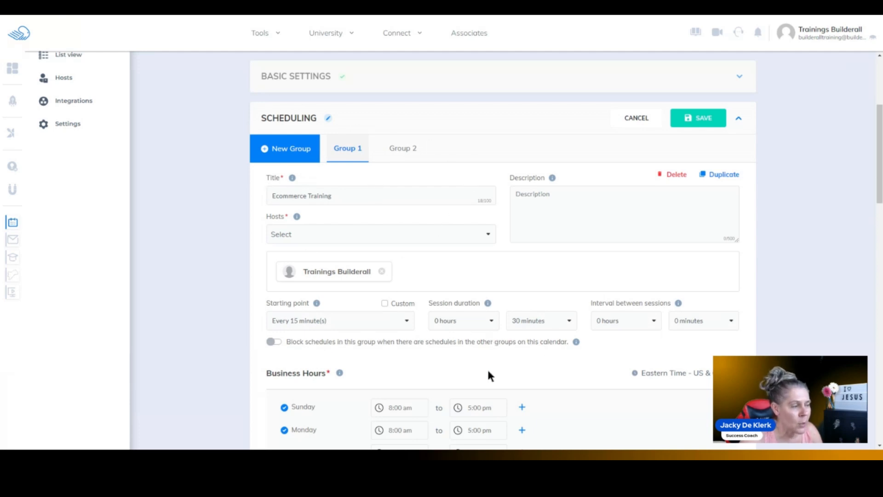
pyautogui.click(639, 119)
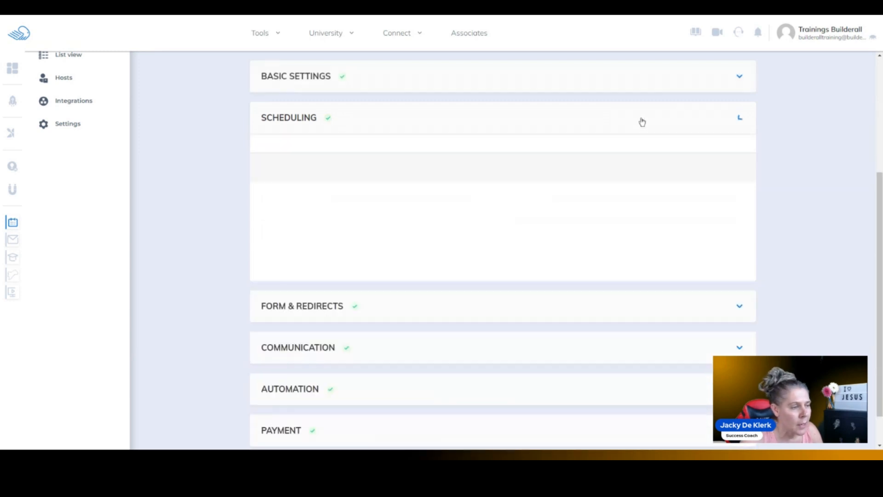
# - Check the response types, including Hidden, available for a new Group 1 form field, and cancel adding it
pyautogui.click(322, 252)
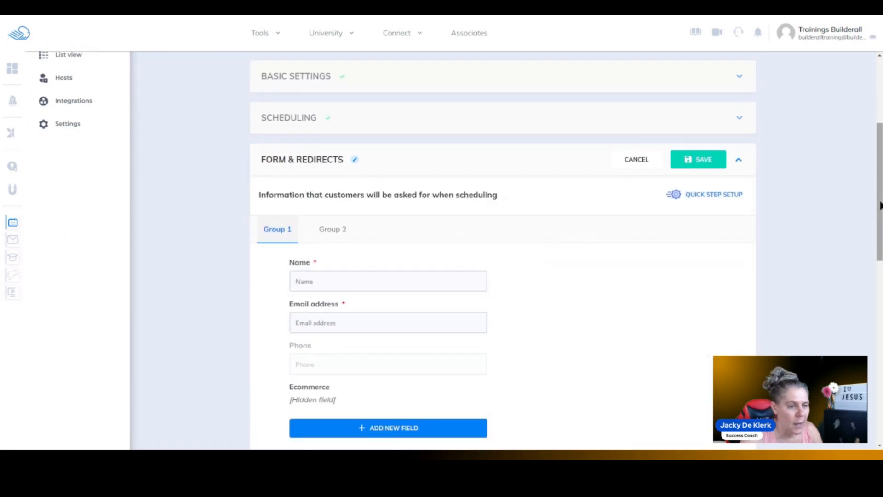
pyautogui.scroll(-3, 840, 200)
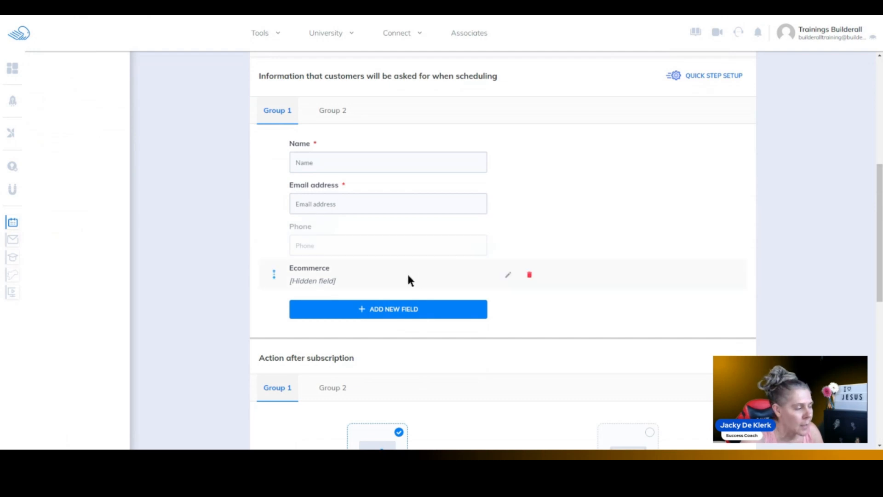
pyautogui.click(387, 312)
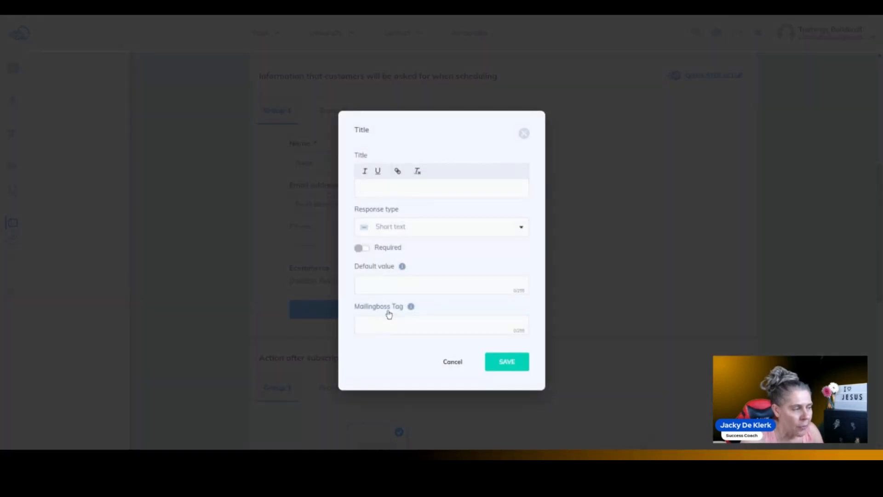
pyautogui.click(511, 228)
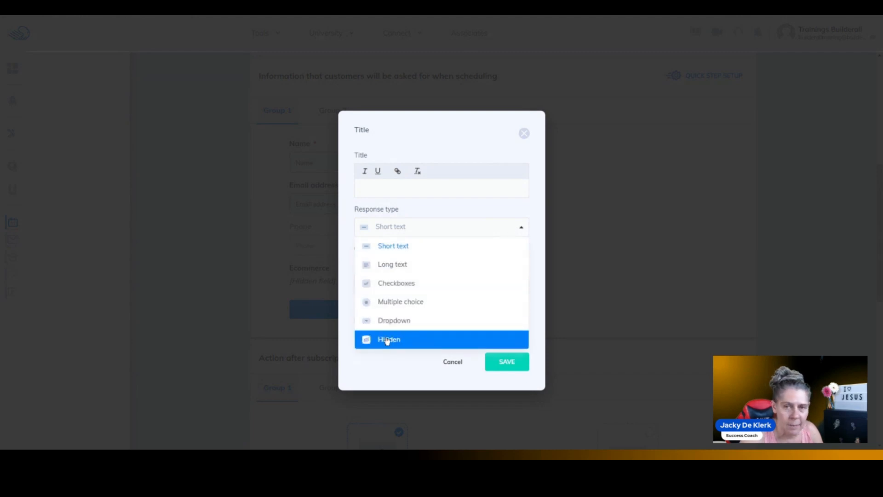
pyautogui.click(453, 363)
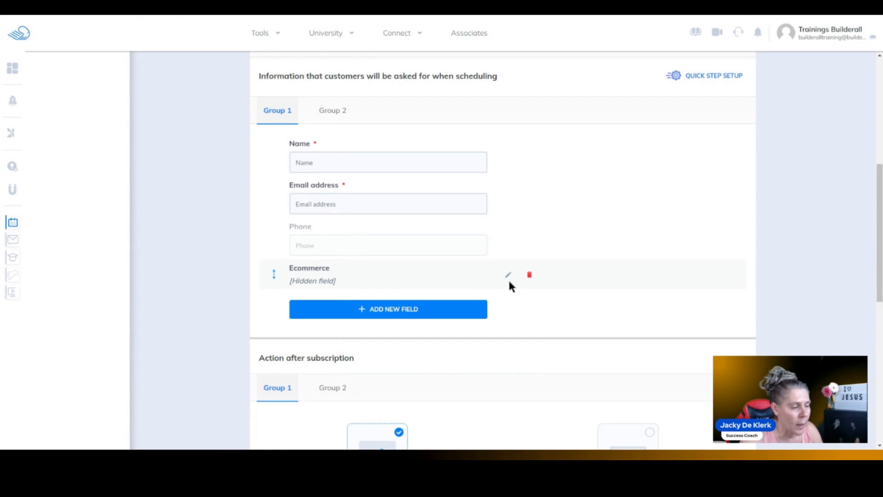
# - Review the Ecommerce hidden field's settings and compare the booking form fields of Group 1 and Group 2, without saving
pyautogui.click(508, 275)
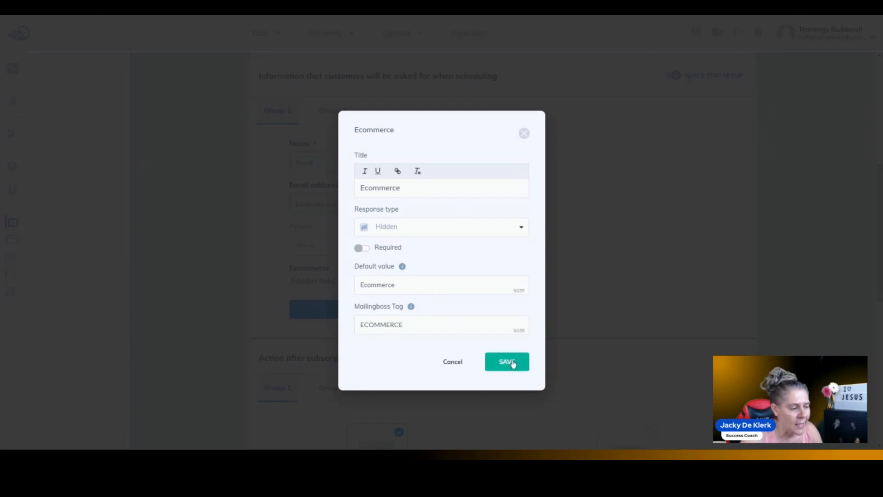
pyautogui.click(454, 363)
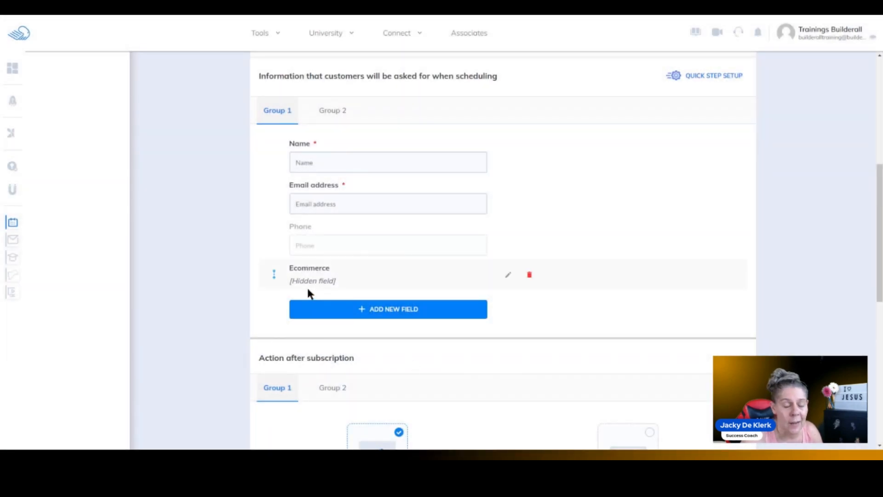
pyautogui.click(332, 110)
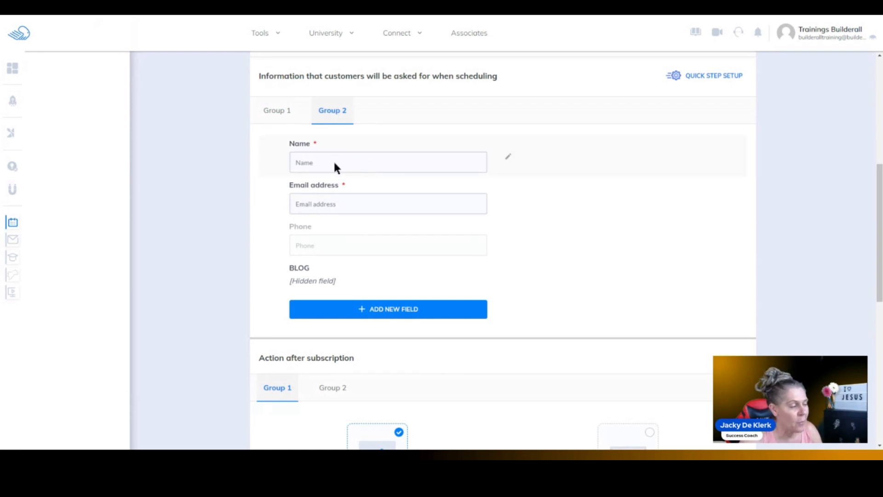
pyautogui.click(277, 111)
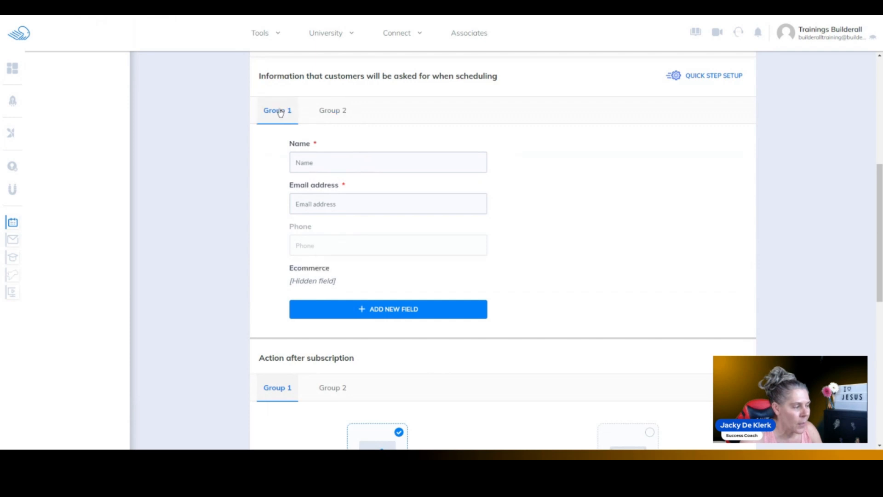
pyautogui.click(347, 112)
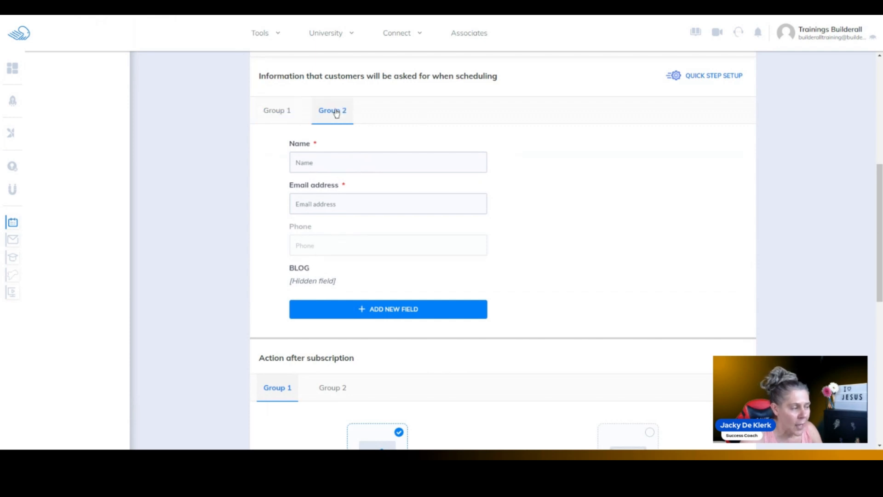
pyautogui.click(278, 113)
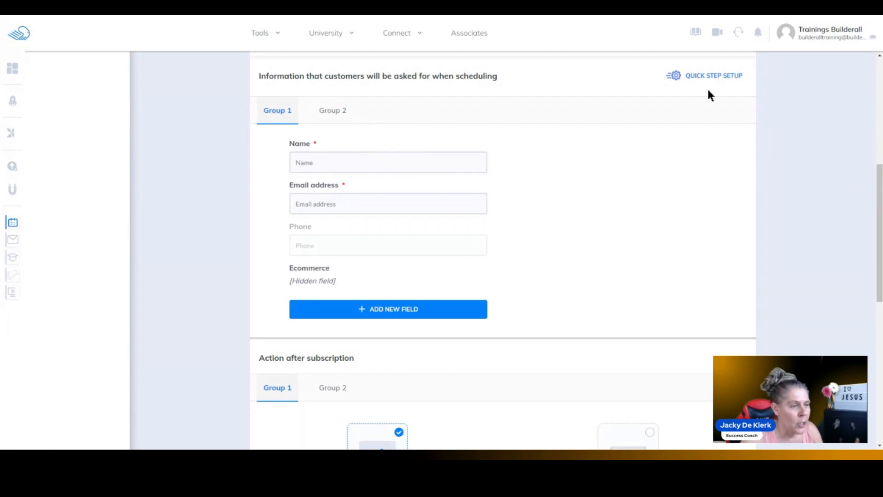
pyautogui.scroll(1, 878, 198)
pyautogui.click(637, 94)
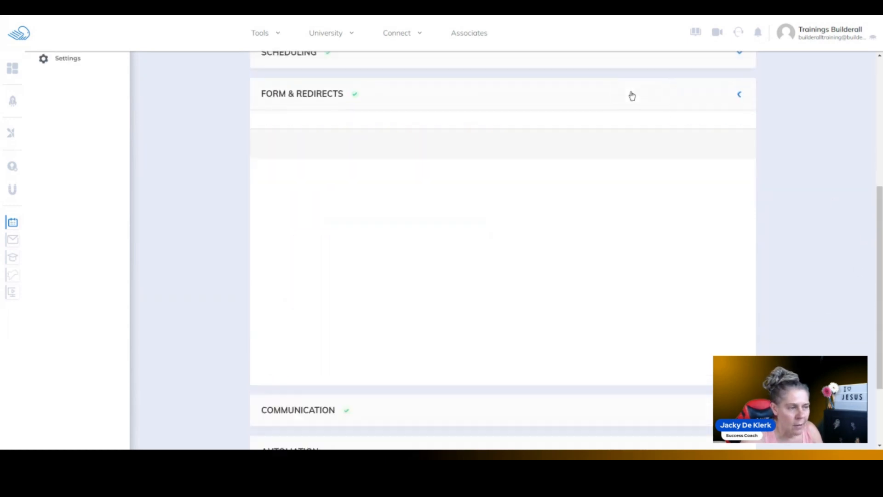
# - Examine the calendar's automation settings for subscribing Group 1 bookings to a mailing list
pyautogui.click(311, 353)
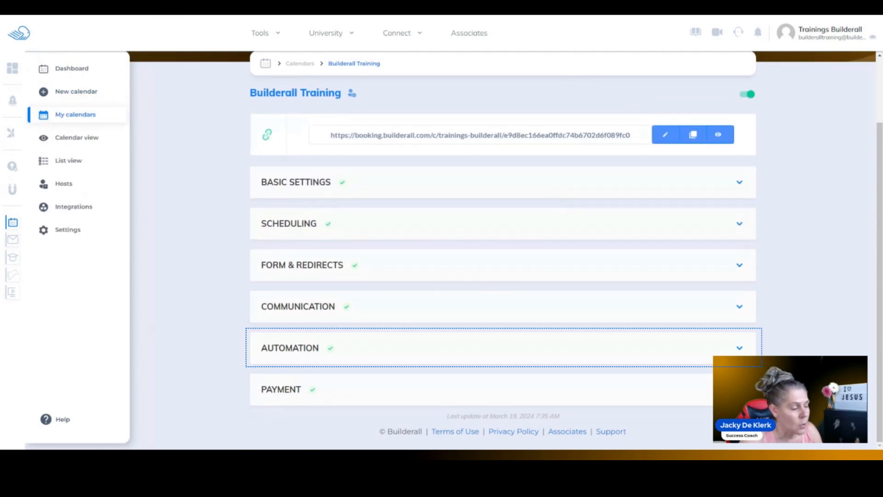
pyautogui.click(334, 348)
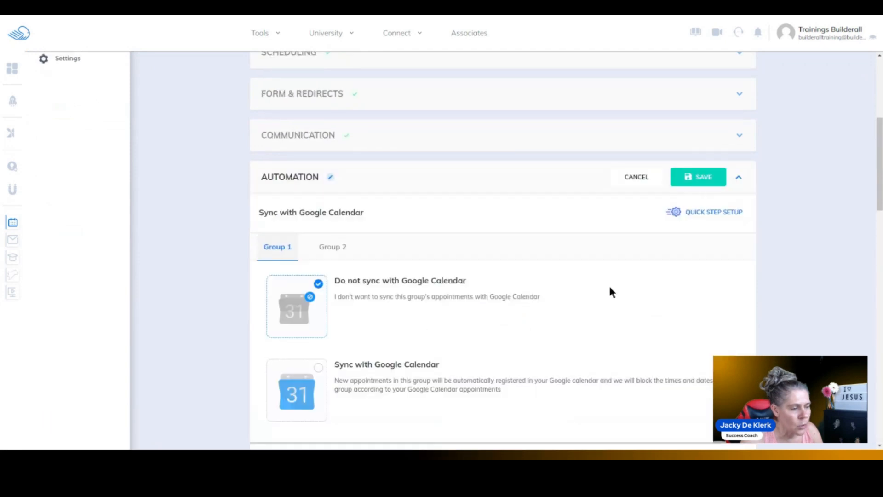
pyautogui.moveTo(879, 192); pyautogui.dragTo(881, 321)
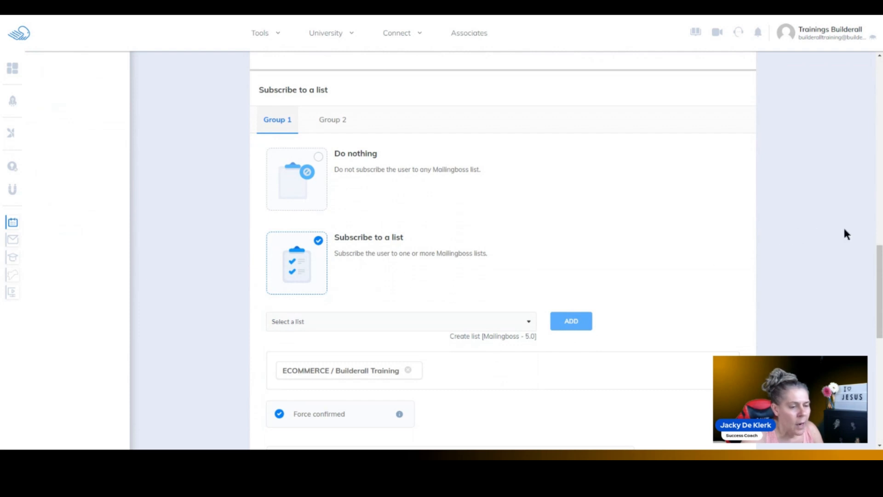
pyautogui.moveTo(879, 258); pyautogui.dragTo(879, 269)
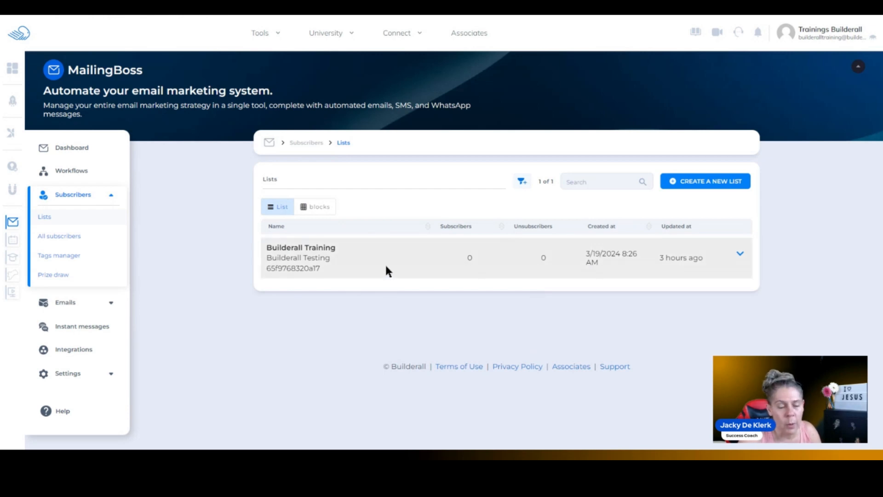
# - In MailingBoss, open the forms of the Builderall Training list and select the ECOMMERCE form
pyautogui.click(740, 253)
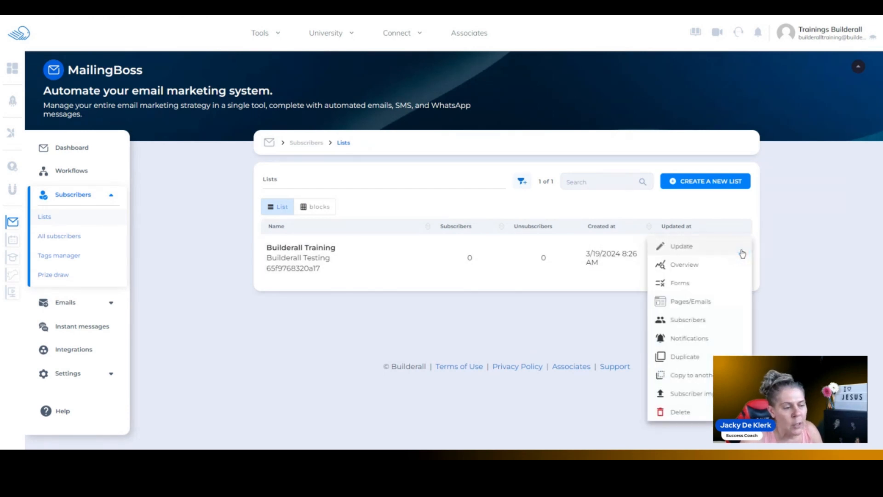
pyautogui.click(686, 284)
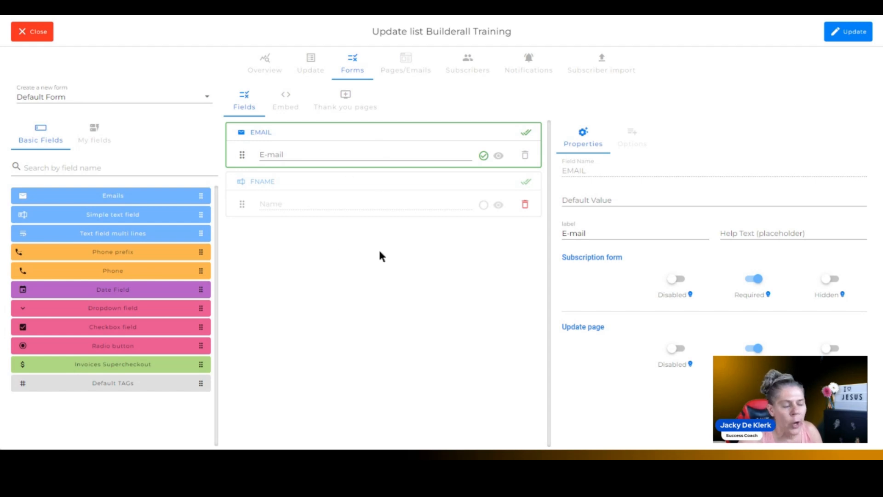
pyautogui.click(203, 96)
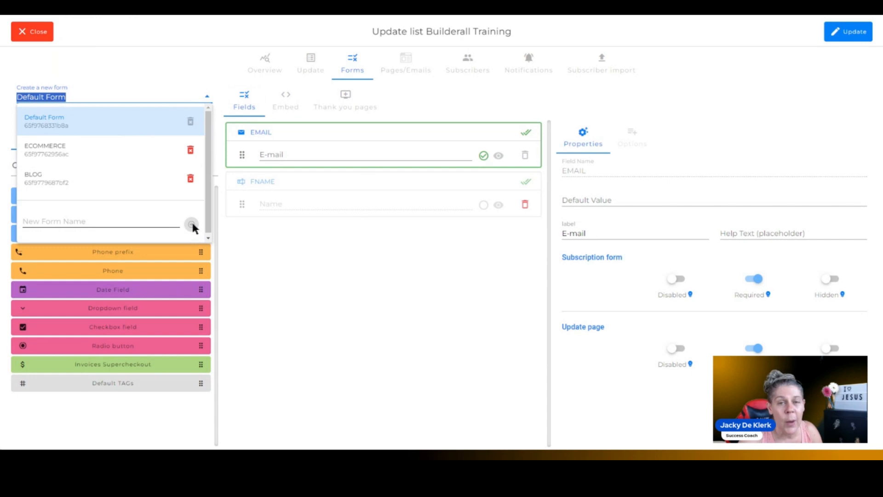
pyautogui.click(93, 155)
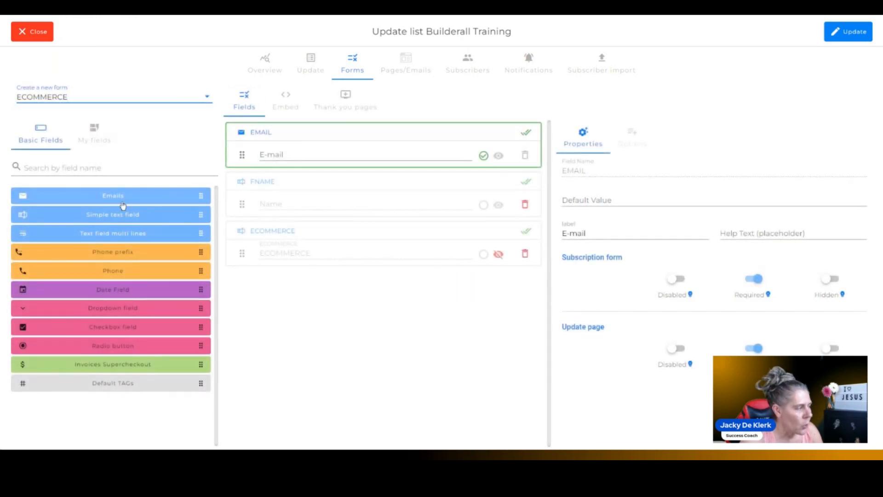
# - Try adding a simple text field to the ECOMMERCE form, delete it, and select the existing ECOMMERCE field
pyautogui.moveTo(122, 218); pyautogui.dragTo(342, 296)
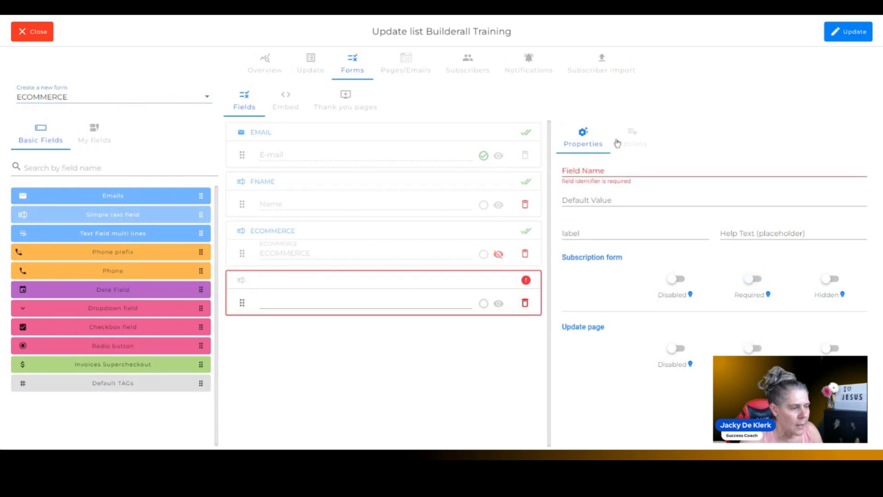
pyautogui.click(525, 303)
pyautogui.click(310, 243)
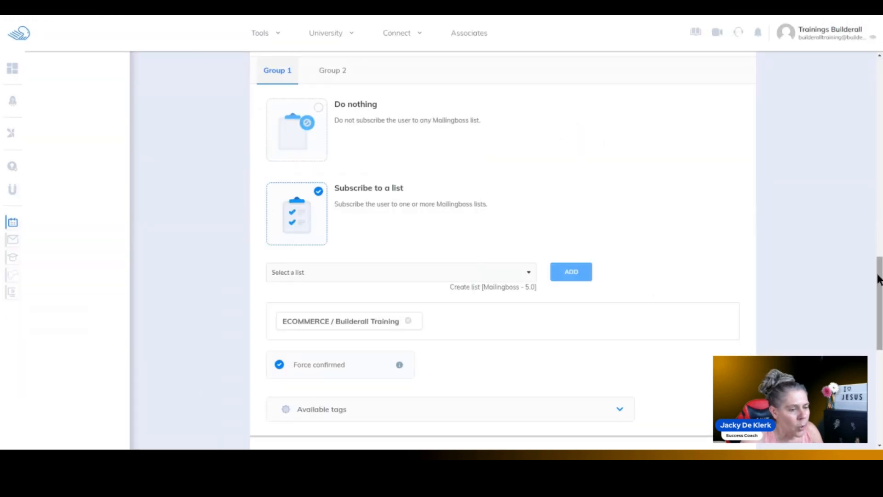
# - Switch back to Builderall Booking, expand the available tags for Group 1's list subscription, and copy the ECOMMERCE tag
pyautogui.moveTo(878, 267); pyautogui.dragTo(878, 196)
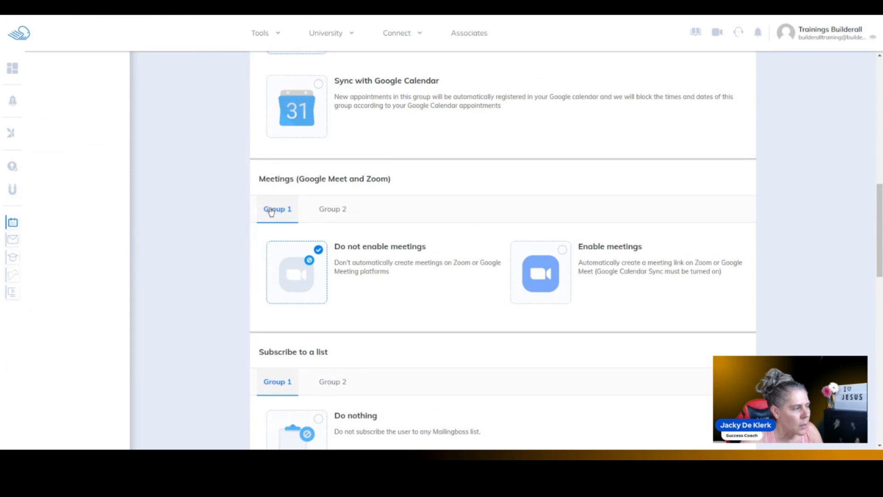
pyautogui.moveTo(874, 217); pyautogui.dragTo(872, 314)
pyautogui.click(615, 305)
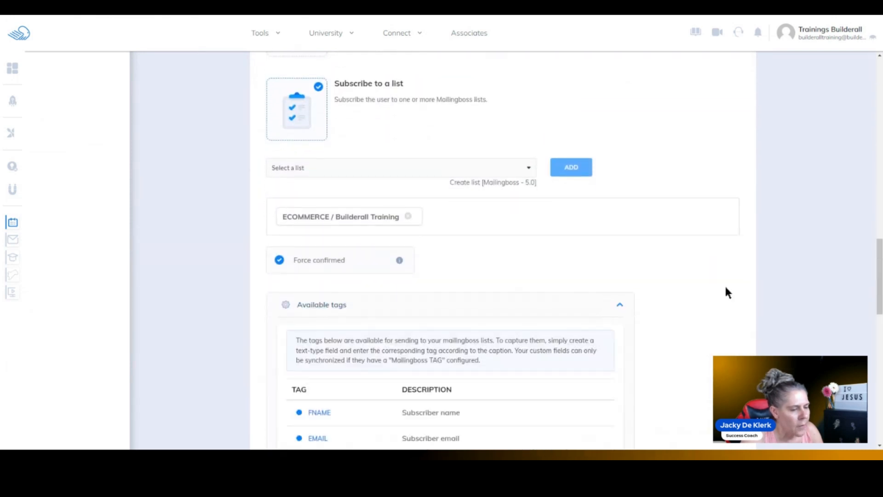
pyautogui.moveTo(878, 273); pyautogui.dragTo(878, 339)
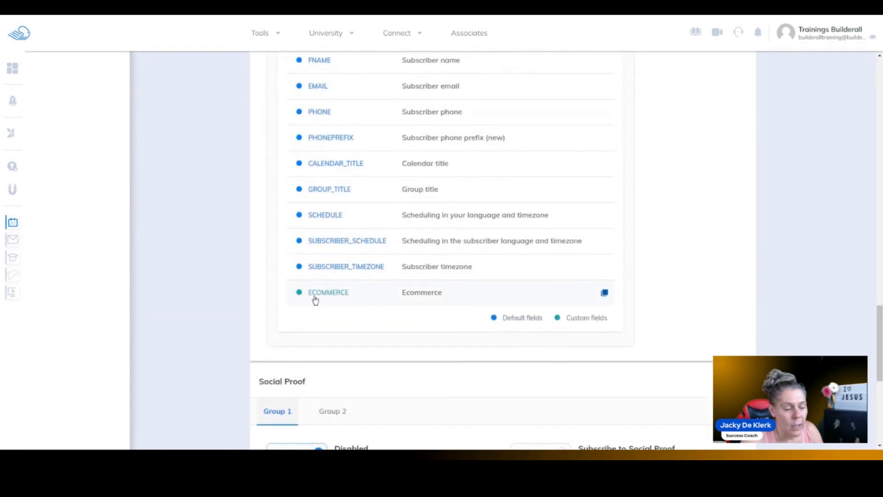
pyautogui.click(604, 294)
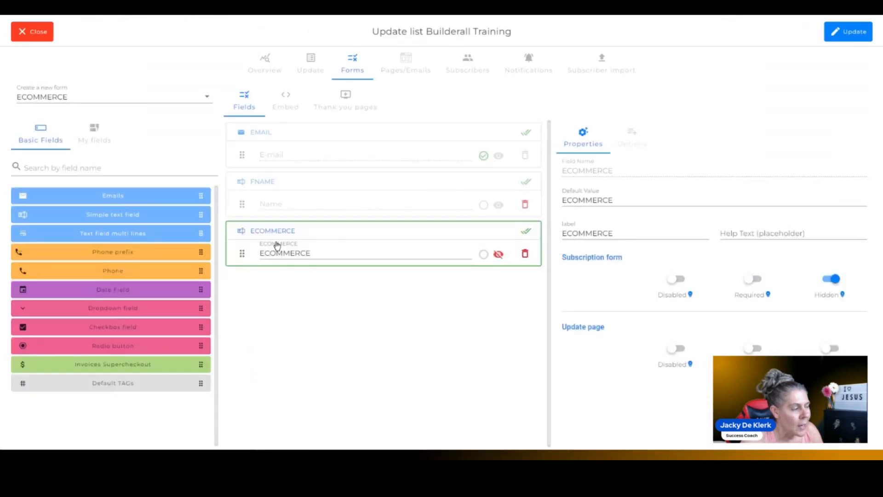
# - Switch to MailingBoss, open the BLOG form of the Builderall Training list, and inspect the properties of its hidden BLOG field
pyautogui.click(276, 254)
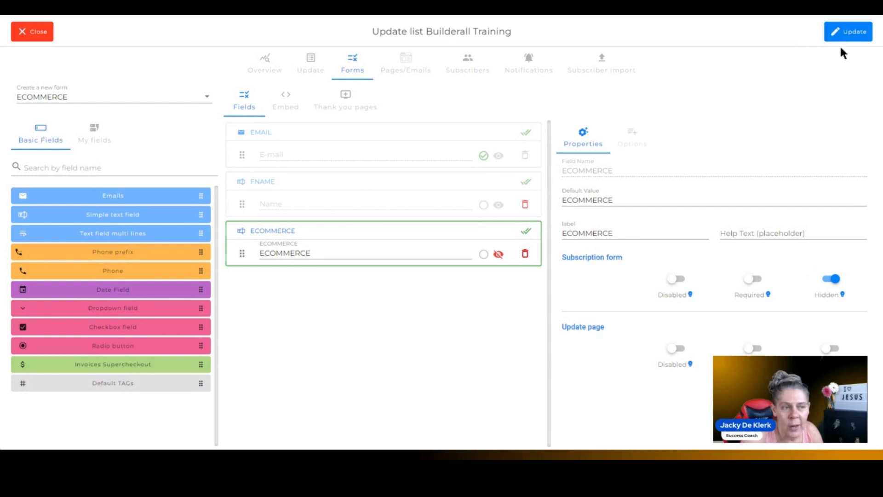
pyautogui.click(207, 94)
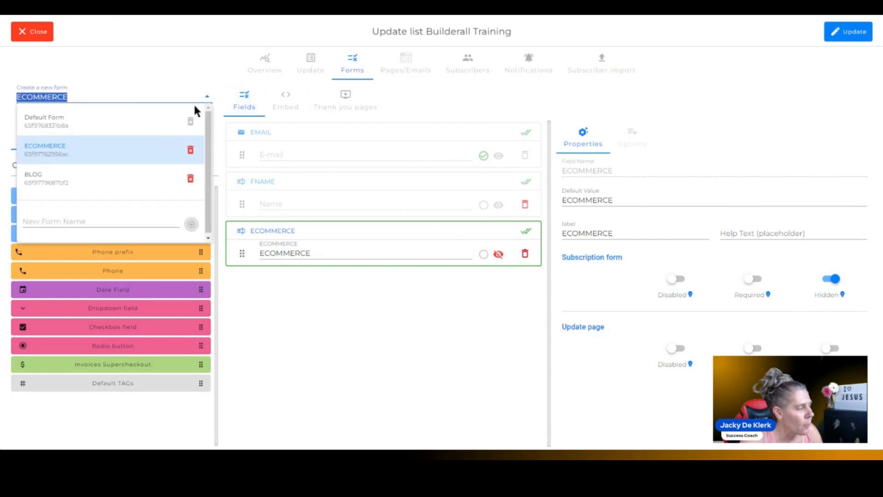
pyautogui.click(85, 177)
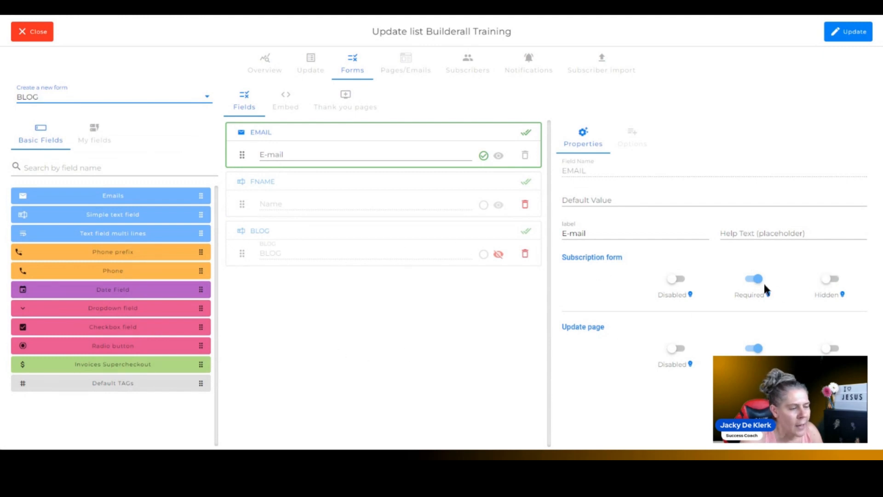
pyautogui.click(432, 245)
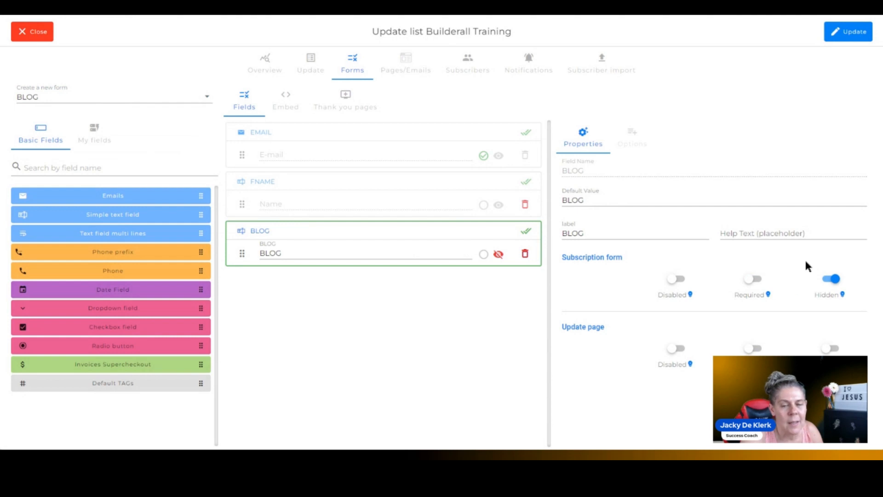
pyautogui.click(39, 38)
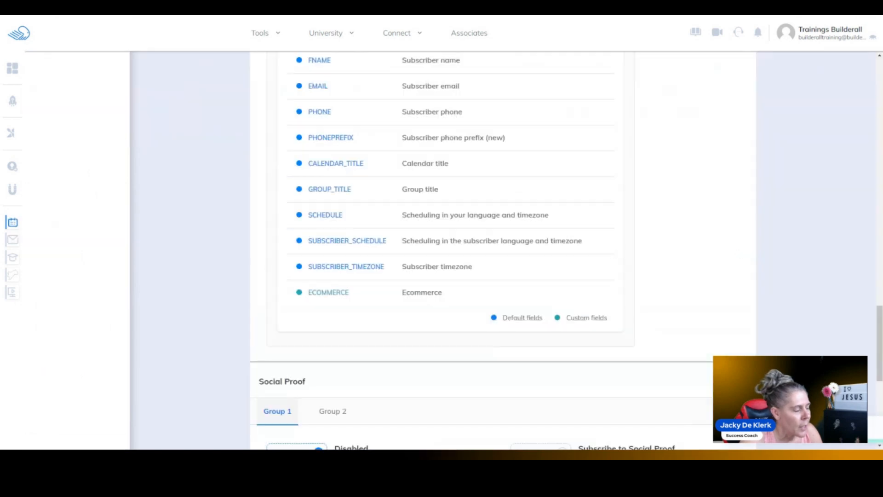
# - Switch back to Builderall Booking and examine the mailing list subscription settings for Group 1 and Group 2
pyautogui.scroll(-1, 776, 229)
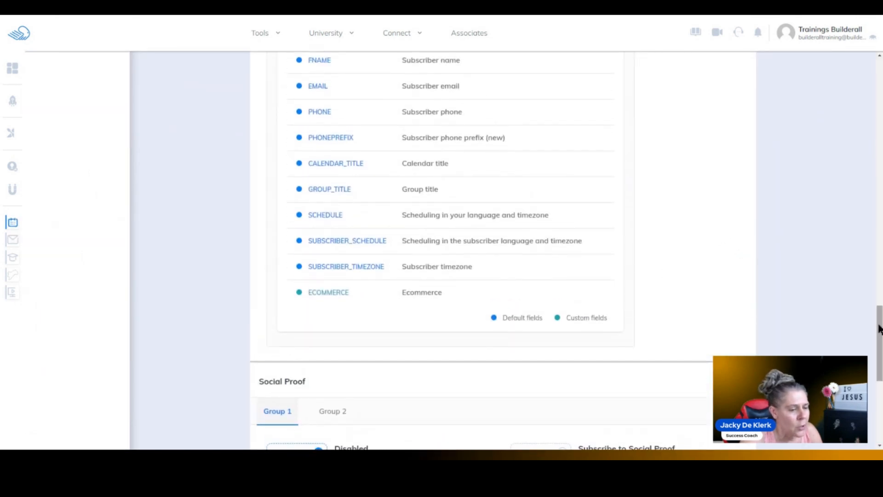
pyautogui.moveTo(879, 329); pyautogui.dragTo(880, 230)
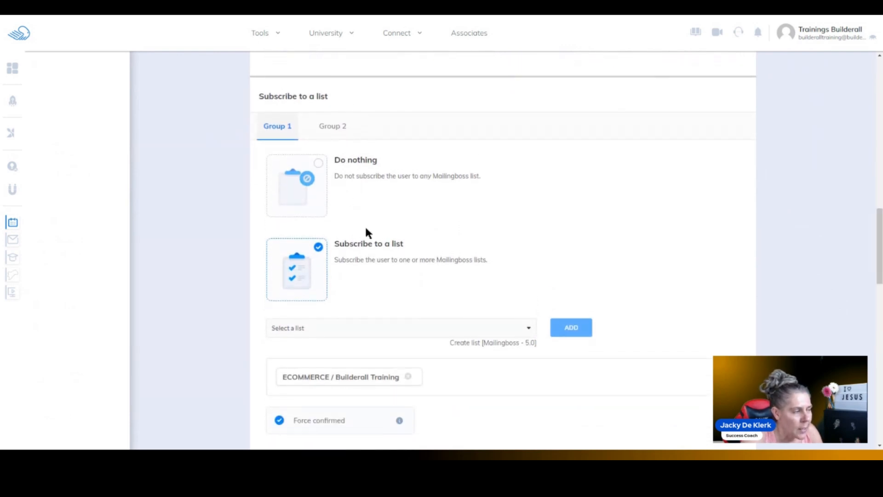
pyautogui.click(527, 327)
pyautogui.click(607, 315)
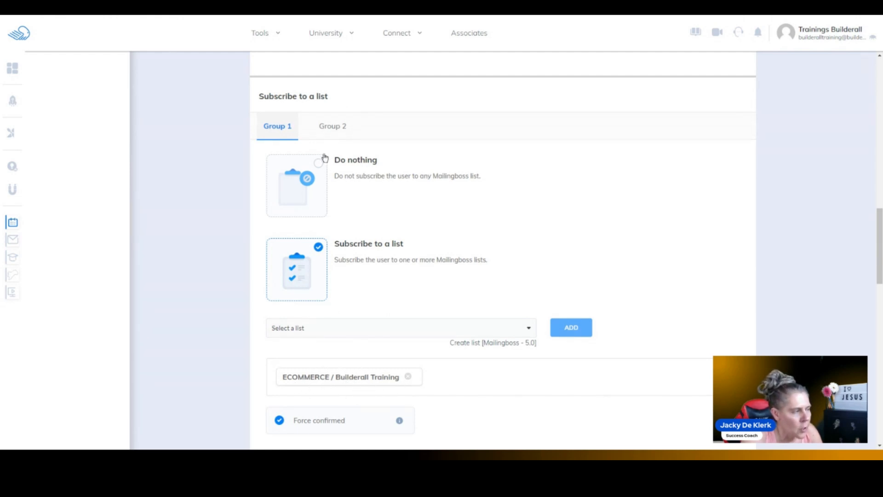
pyautogui.click(338, 131)
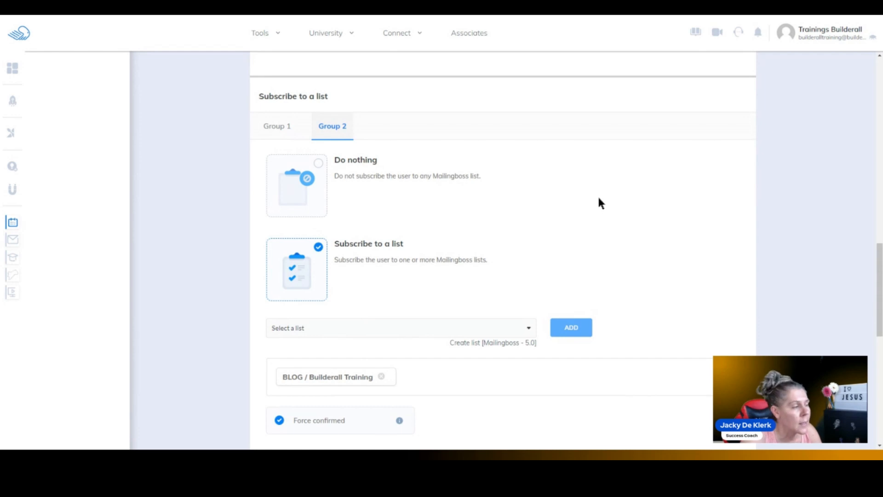
# - Leave the calendar's Automation settings without saving
pyautogui.scroll(1, 599, 201)
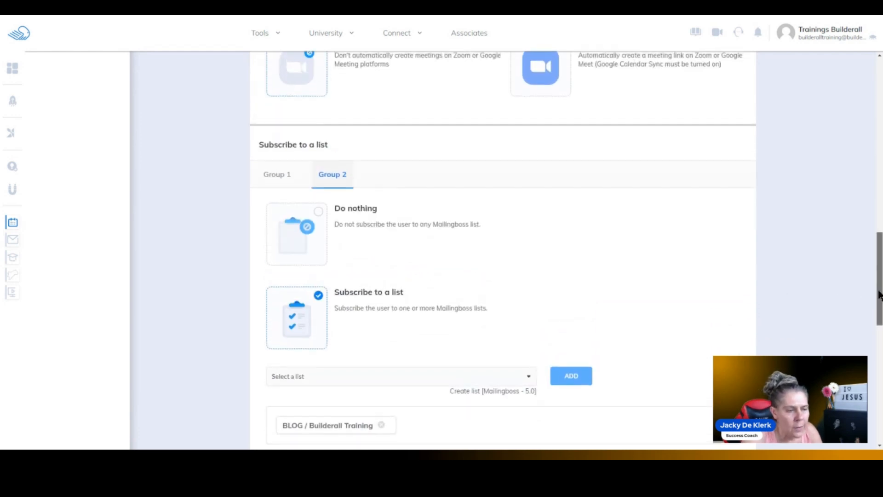
pyautogui.moveTo(879, 296); pyautogui.dragTo(882, 107)
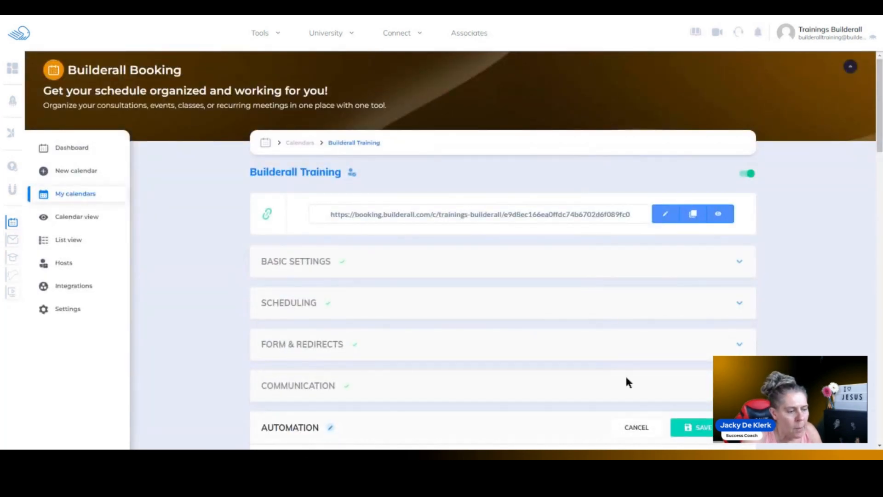
pyautogui.click(631, 428)
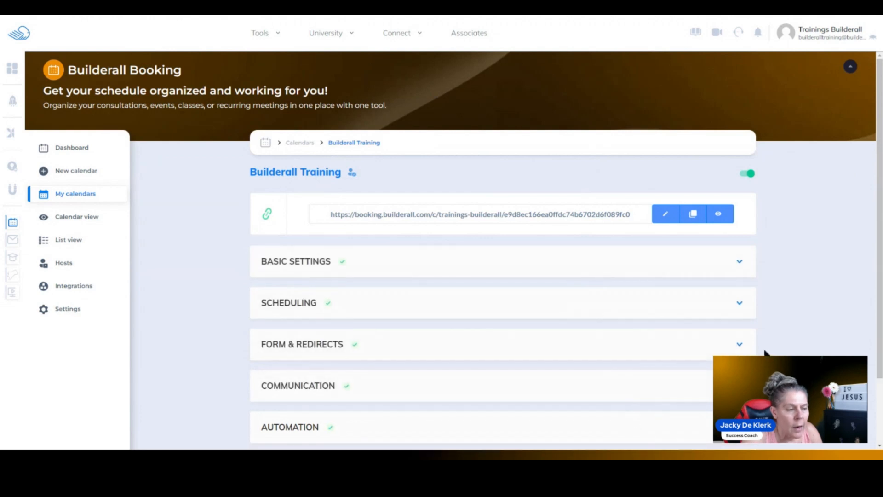
# - Copy the Builderall Training calendar's booking link and open it in a new browser tab
pyautogui.click(691, 215)
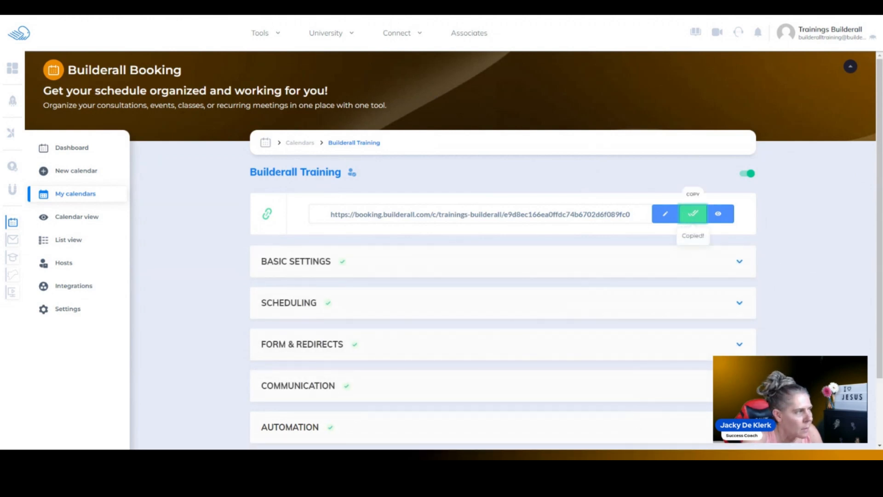
pyautogui.hotkey('ctrl', 't')
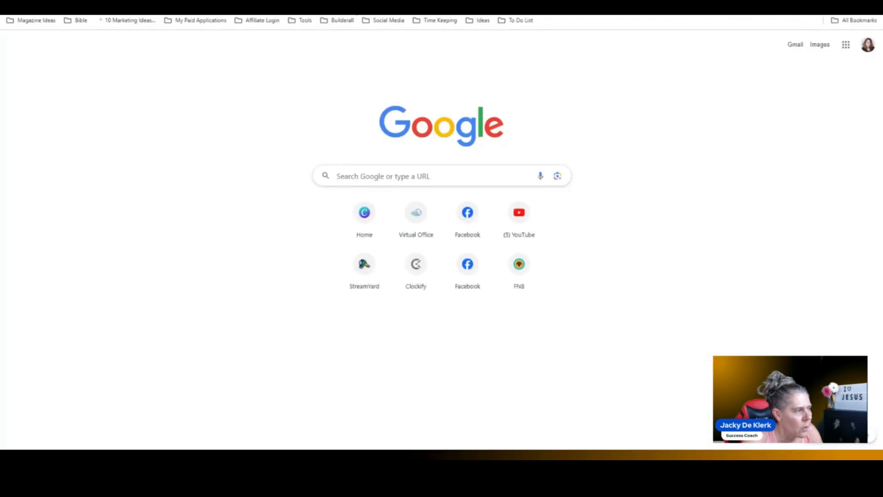
pyautogui.hotkey('ctrl', 'v')
pyautogui.press('Return')
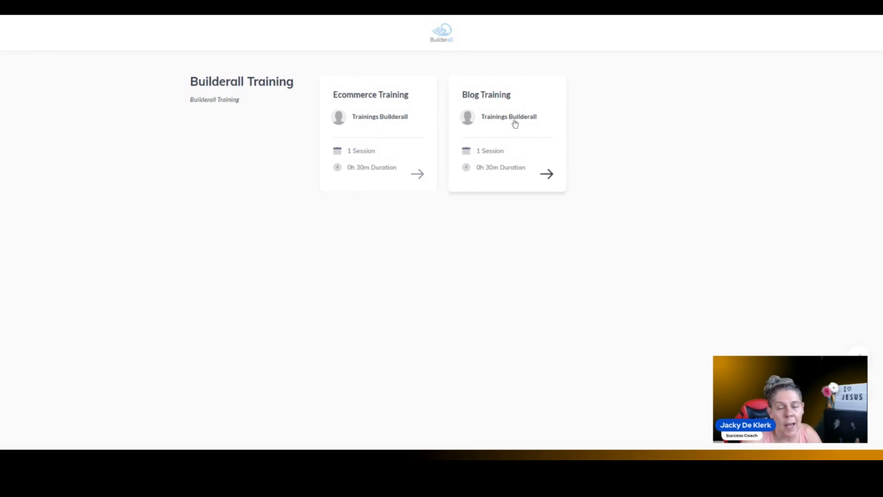
# - Book an Ecommerce Training session for March 20, 2024 at 03:30 PM with the attendee's name and email, and close the booking page
pyautogui.click(378, 108)
pyautogui.click(428, 309)
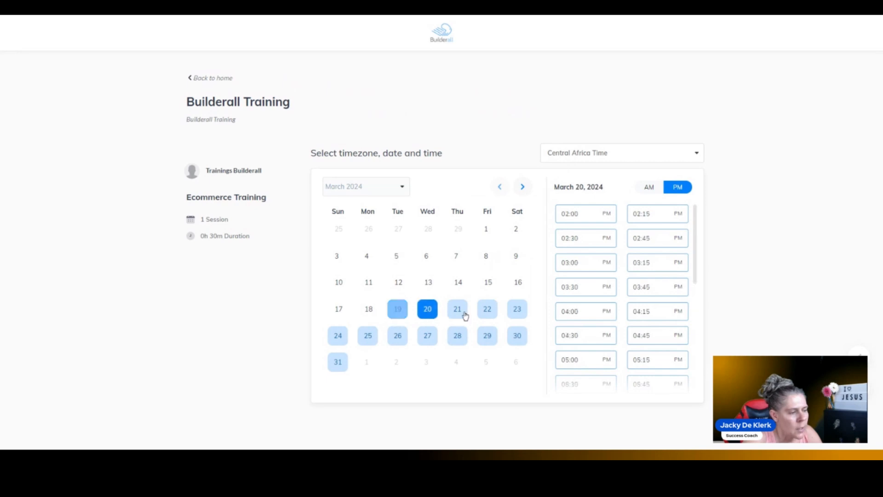
pyautogui.click(583, 287)
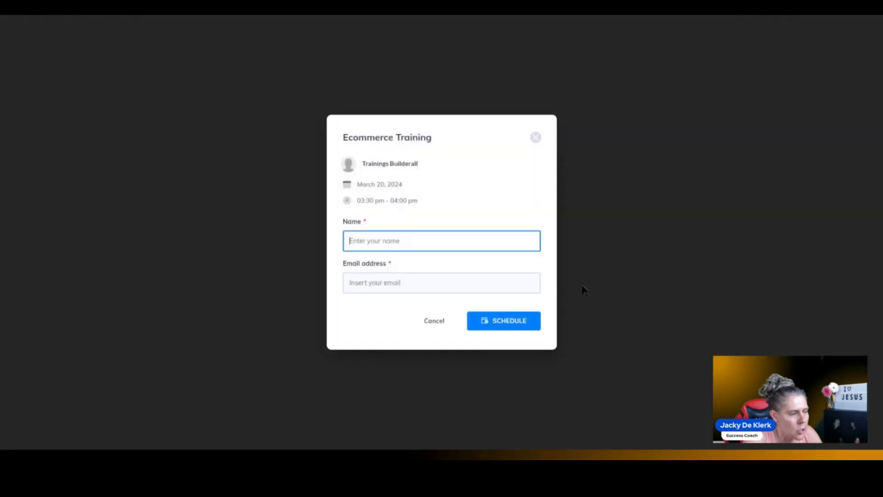
pyautogui.click(519, 261)
pyautogui.click(504, 321)
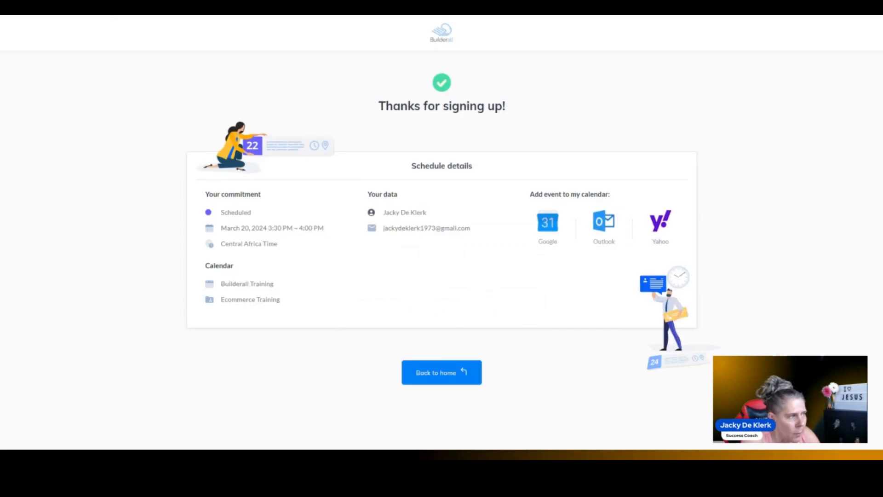
pyautogui.hotkey('ctrl', 'w')
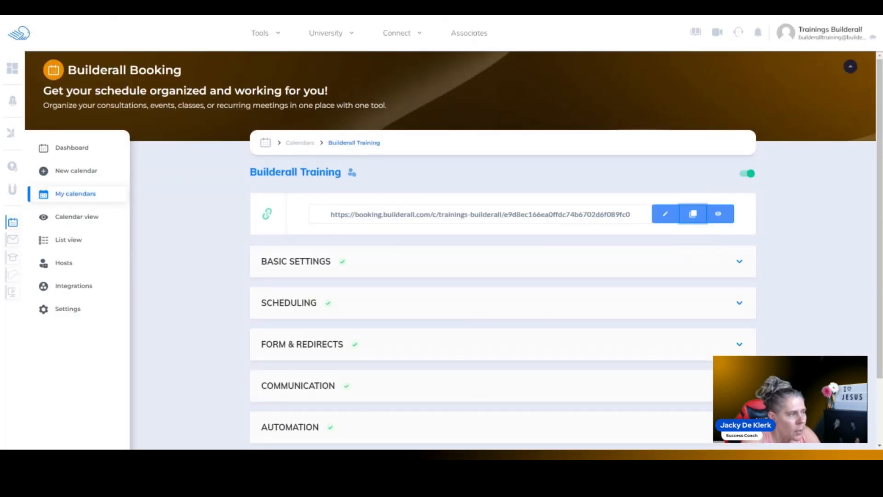
# - Open the copied booking link in a new browser tab again and choose the Blog Training slot on March 19, 2024 at 04:45 PM
pyautogui.hotkey('ctrl', 't')
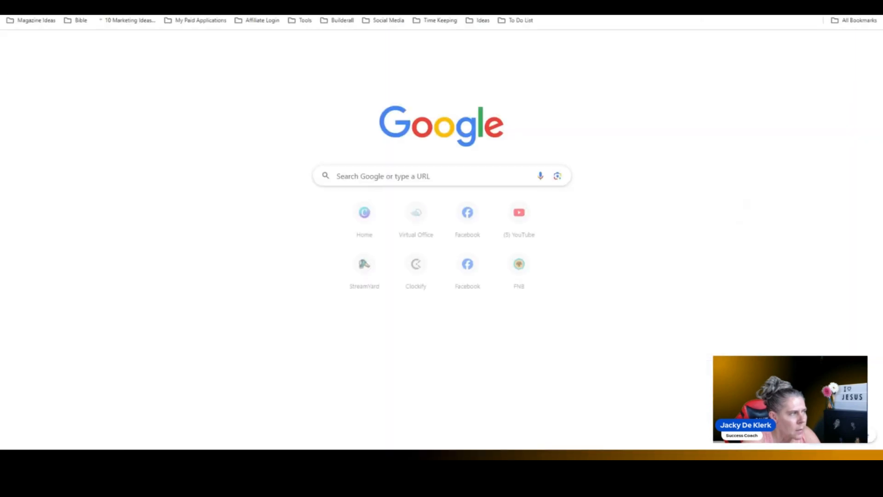
pyautogui.hotkey('ctrl', 'v')
pyautogui.press('Return')
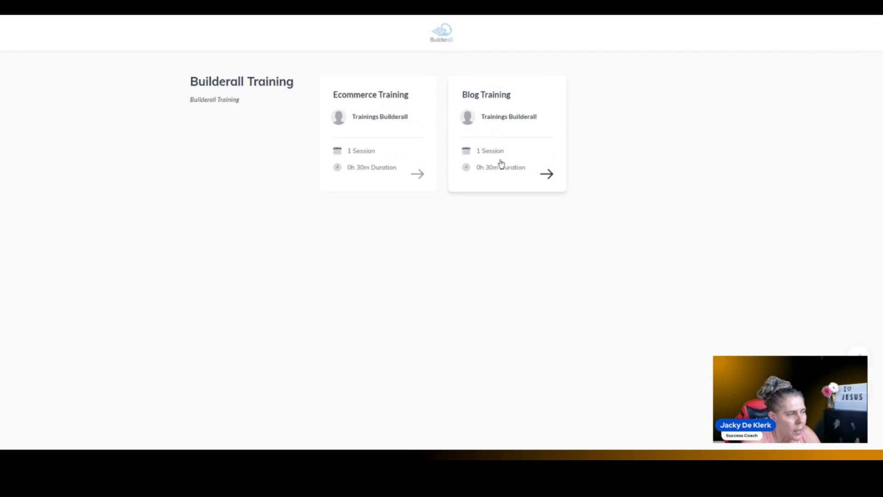
pyautogui.click(502, 165)
pyautogui.click(573, 213)
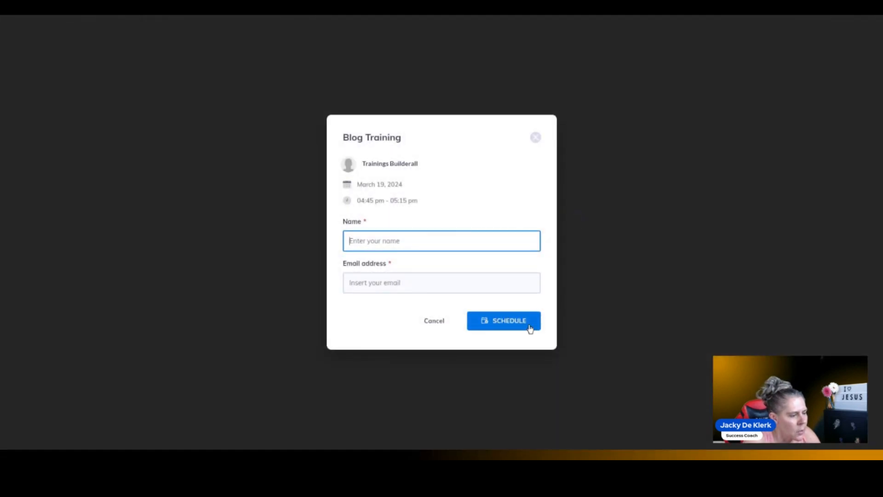
# - Fill in the attendee's name and a changed email address, and schedule the Blog Training booking
pyautogui.click(477, 315)
pyautogui.click(427, 282)
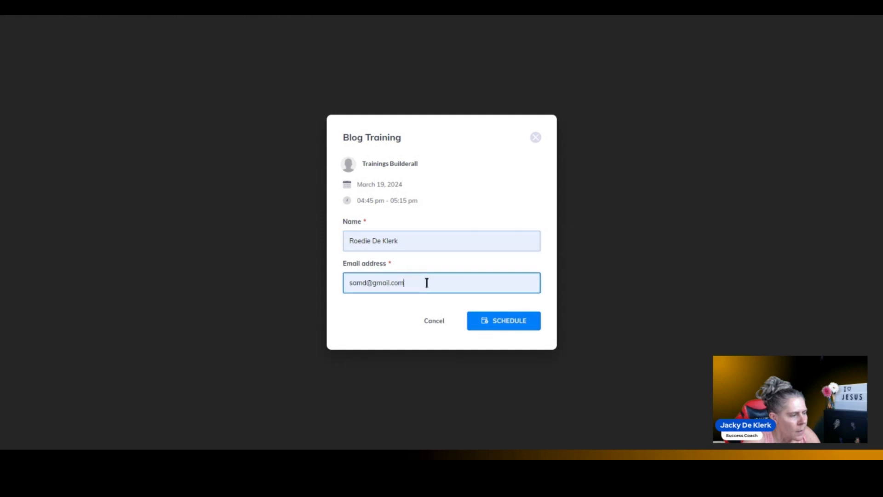
pyautogui.write('`121`1')
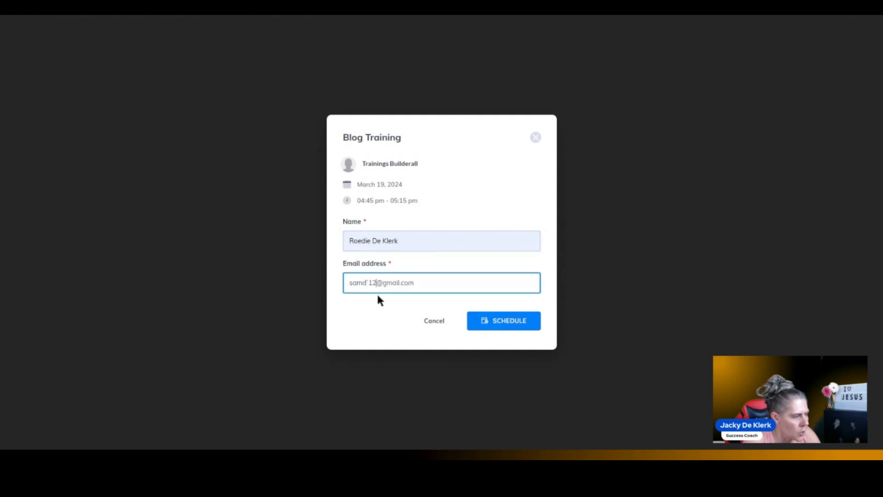
pyautogui.moveTo(385, 282); pyautogui.dragTo(328, 282)
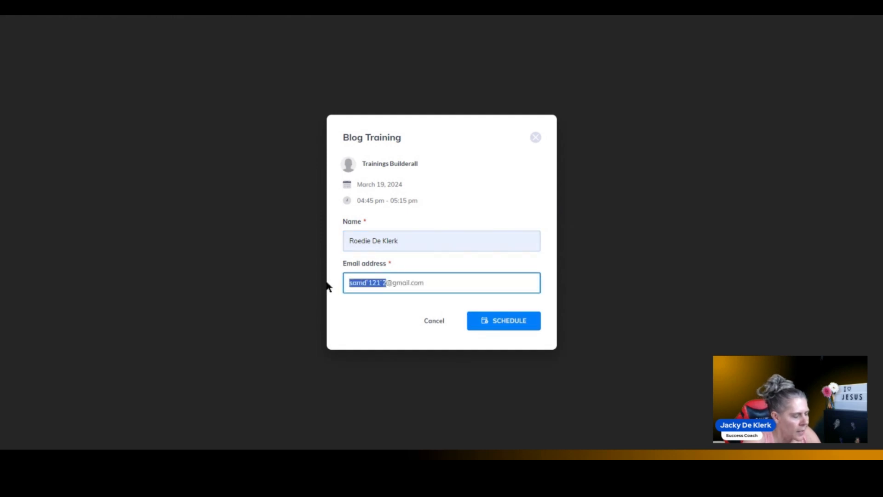
pyautogui.write('som')
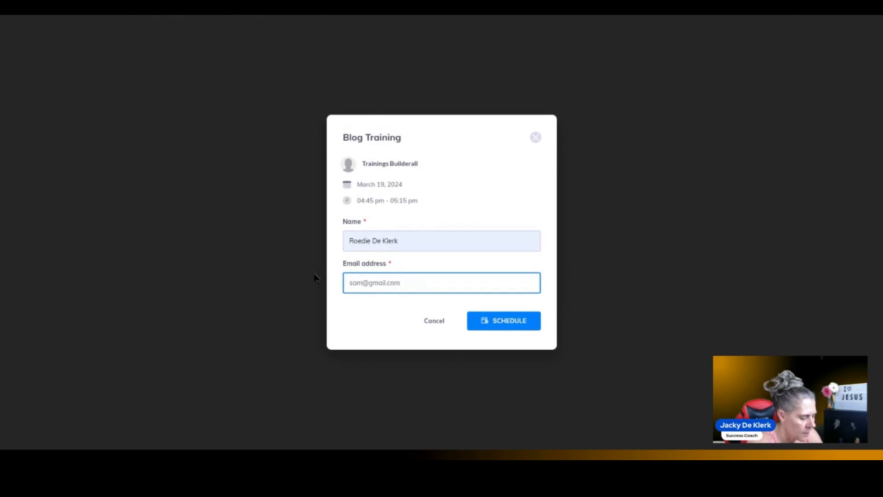
pyautogui.write('12345')
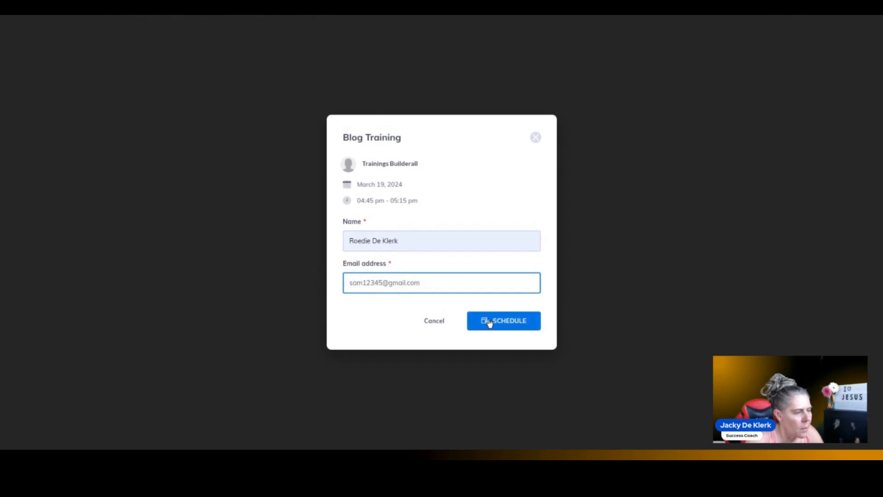
pyautogui.click(489, 322)
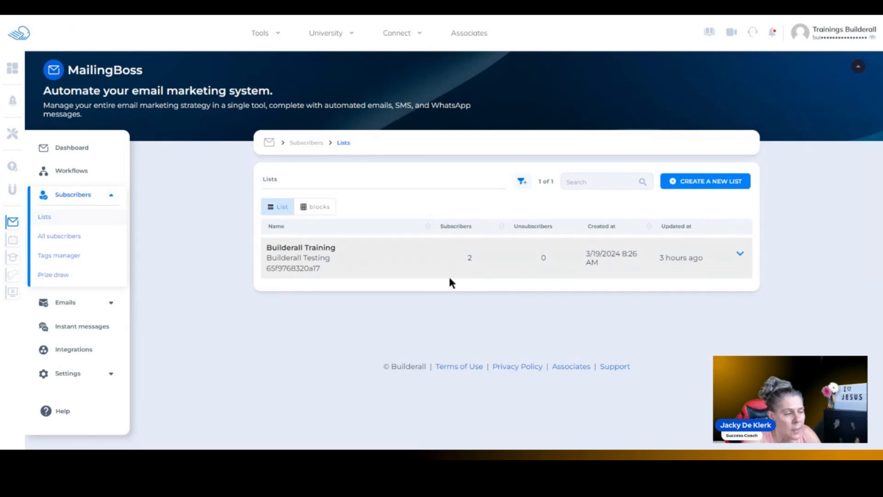
# - In MailingBoss, open the subscribers of the Builderall Training list and add a segment filter condition on the ECOMMERCE field
pyautogui.click(741, 254)
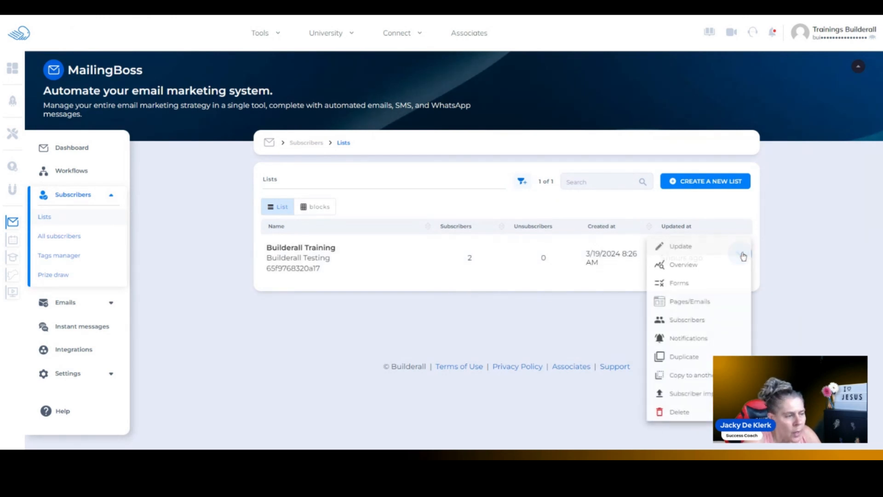
pyautogui.click(679, 319)
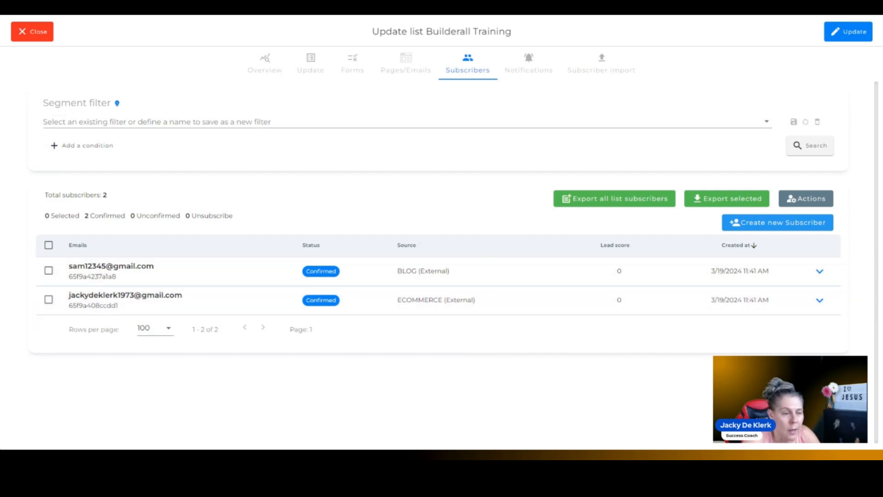
pyautogui.click(92, 145)
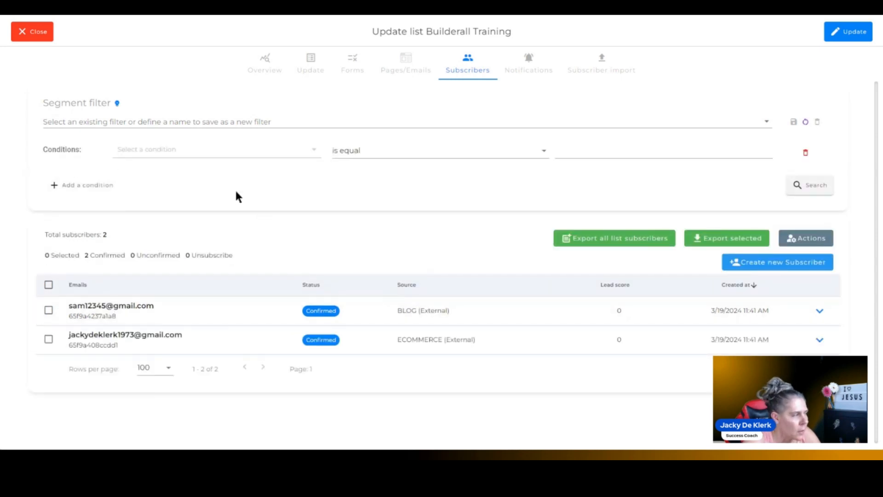
pyautogui.click(201, 152)
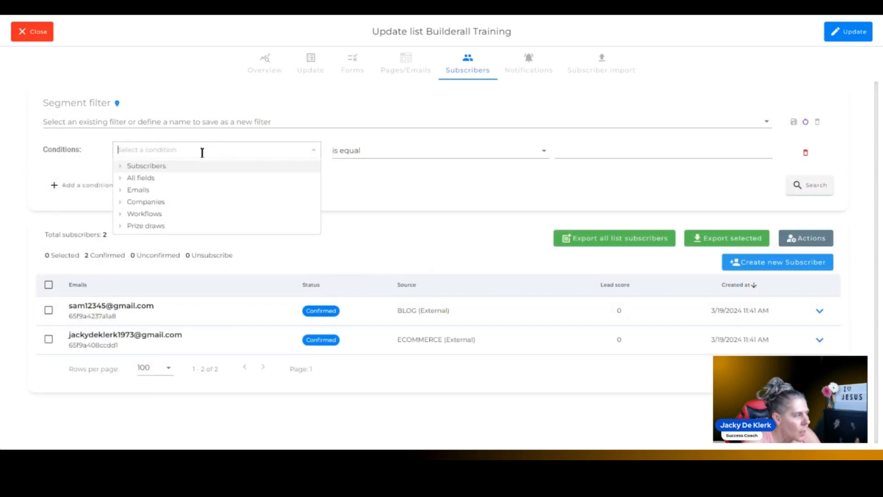
pyautogui.click(144, 178)
pyautogui.moveTo(315, 193); pyautogui.dragTo(313, 271)
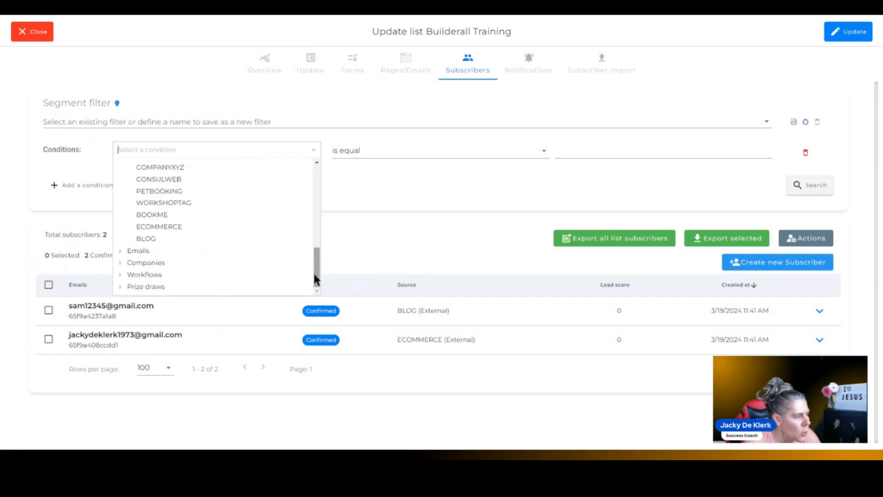
pyautogui.click(172, 228)
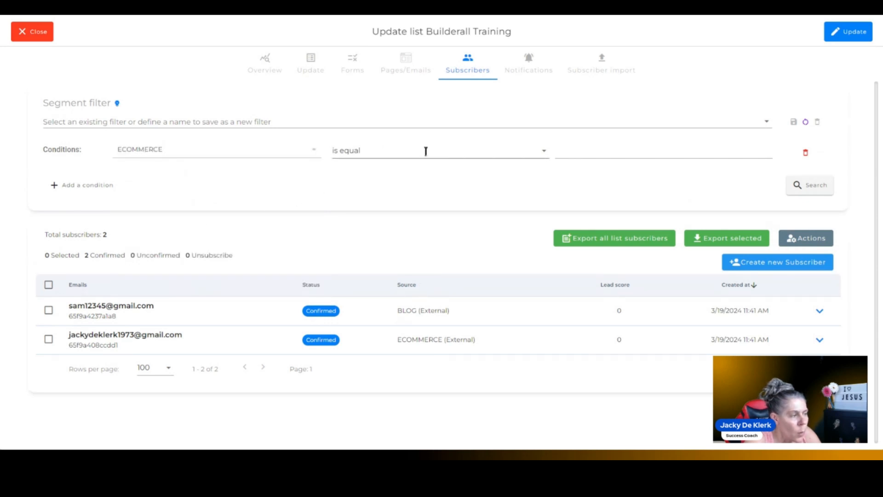
# - Set the condition's value to ECOMMERCE with the "is equal" operator and search the subscribers
pyautogui.click(579, 151)
pyautogui.click(171, 153)
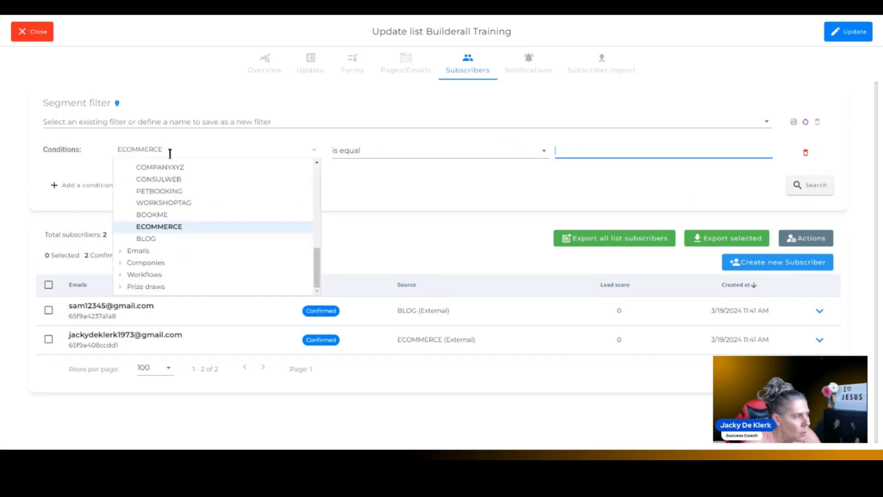
pyautogui.click(585, 154)
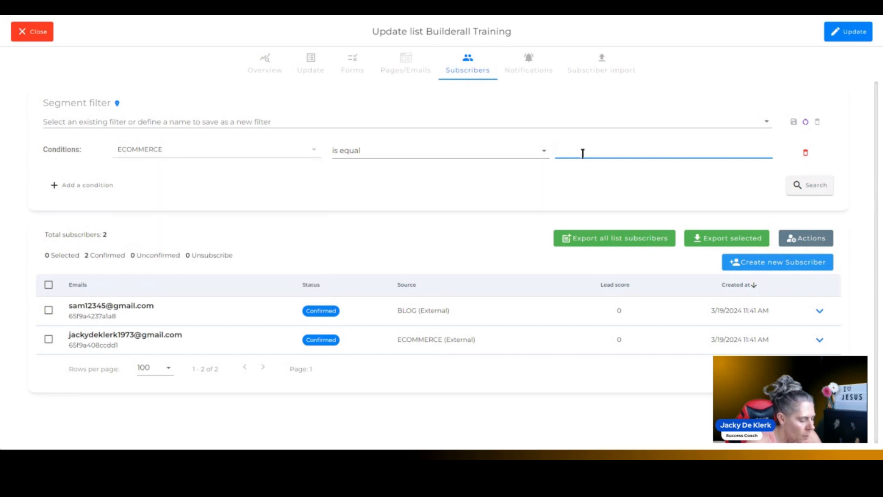
pyautogui.write('ECOMMERCE')
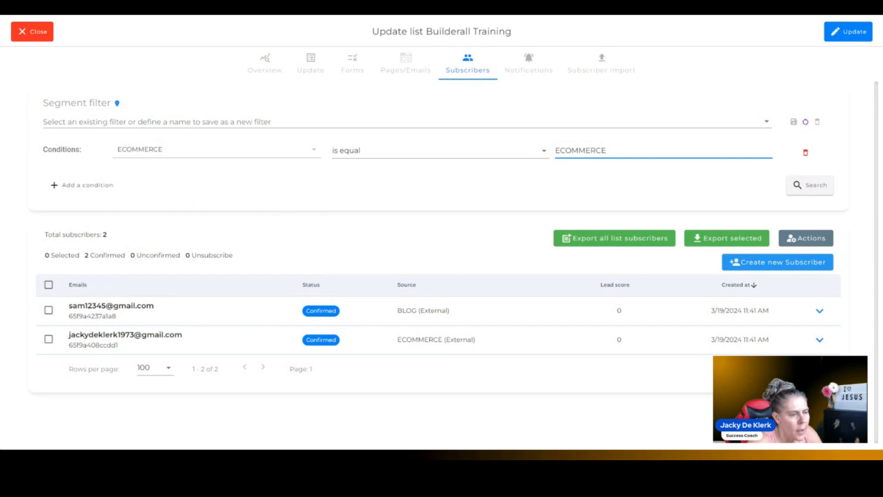
pyautogui.click(809, 184)
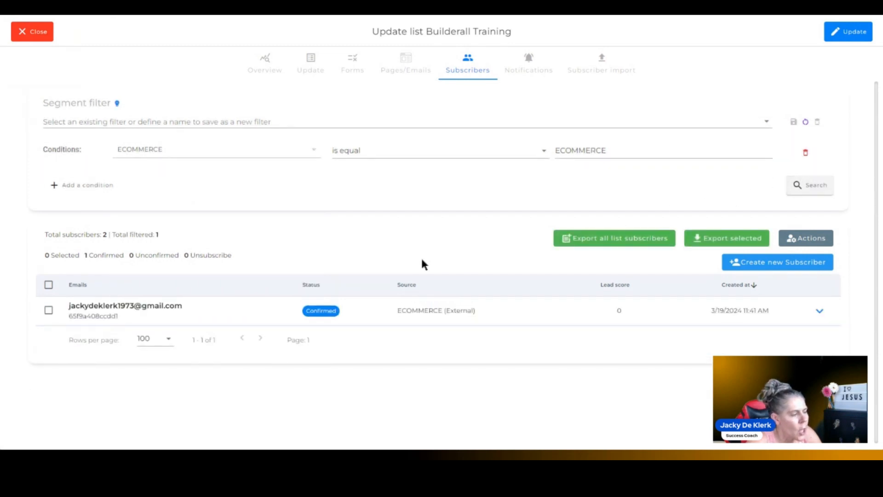